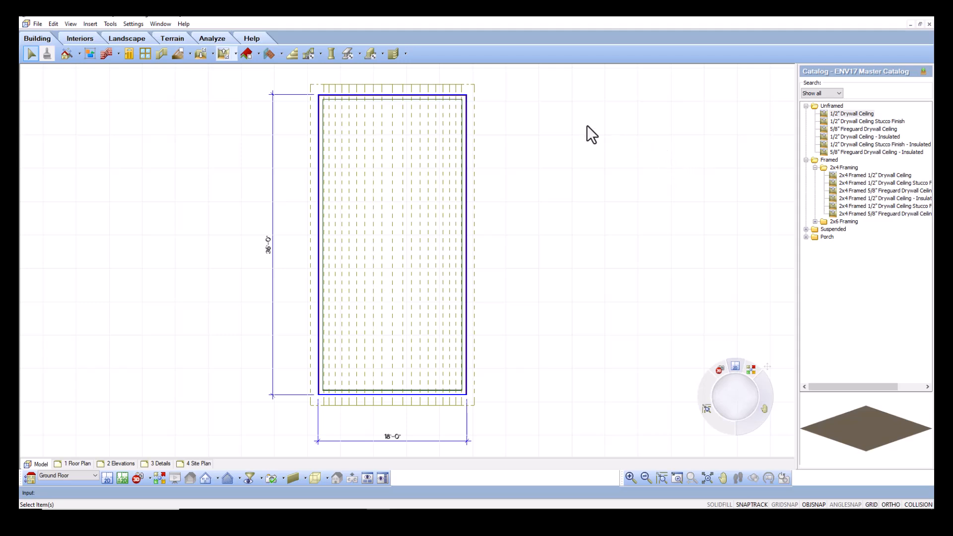
- Insert a 1/2" Drywall Ceiling by perimeter inside the walls of the rectangular building
left_click(90, 24)
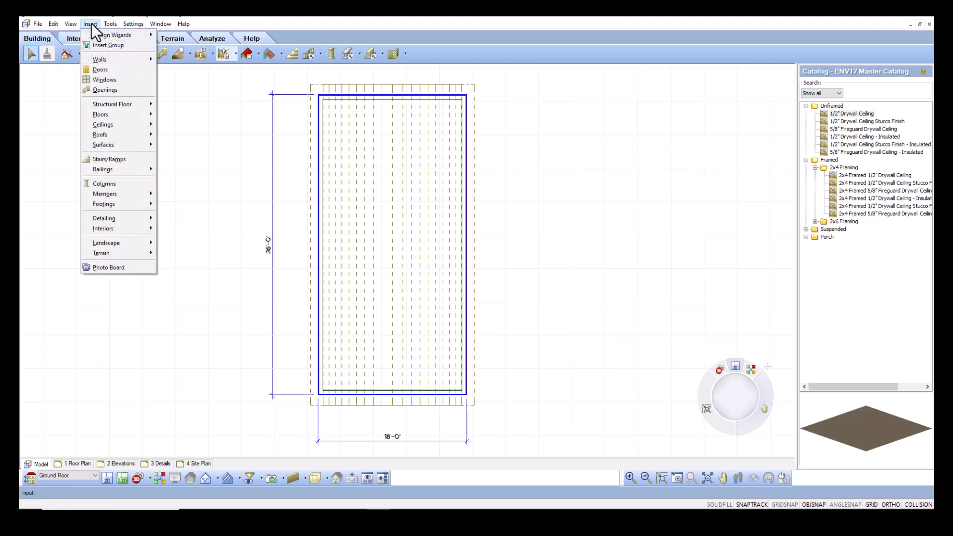
mouse_move(114, 126)
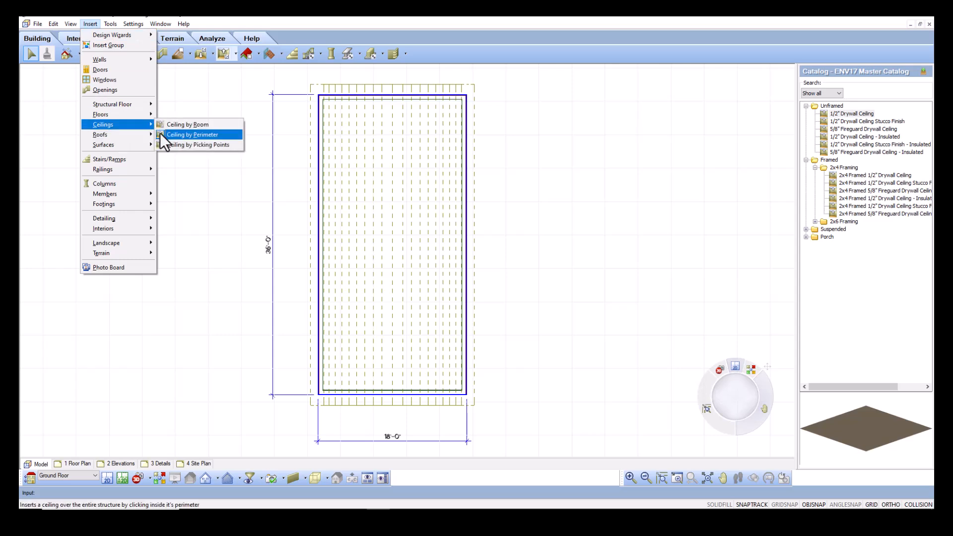
left_click(213, 135)
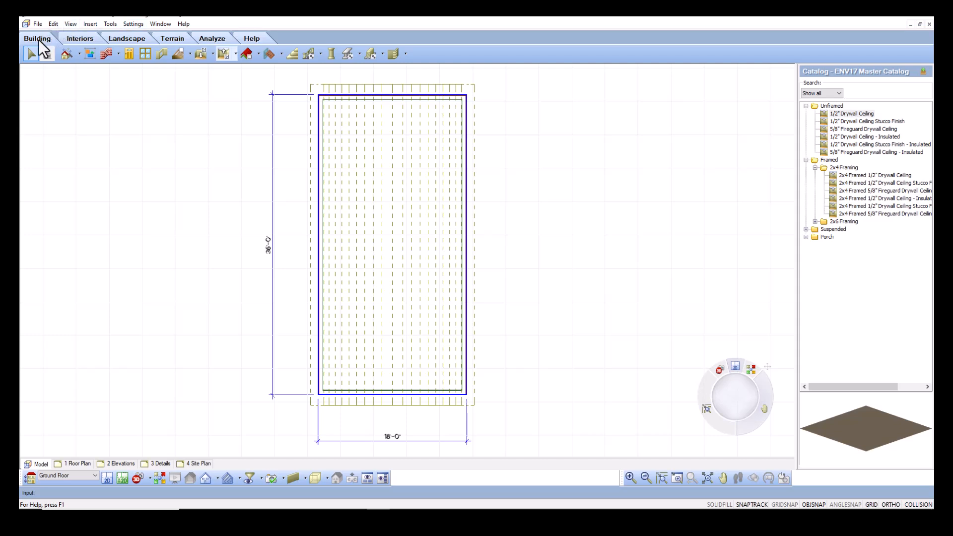
left_click(235, 53)
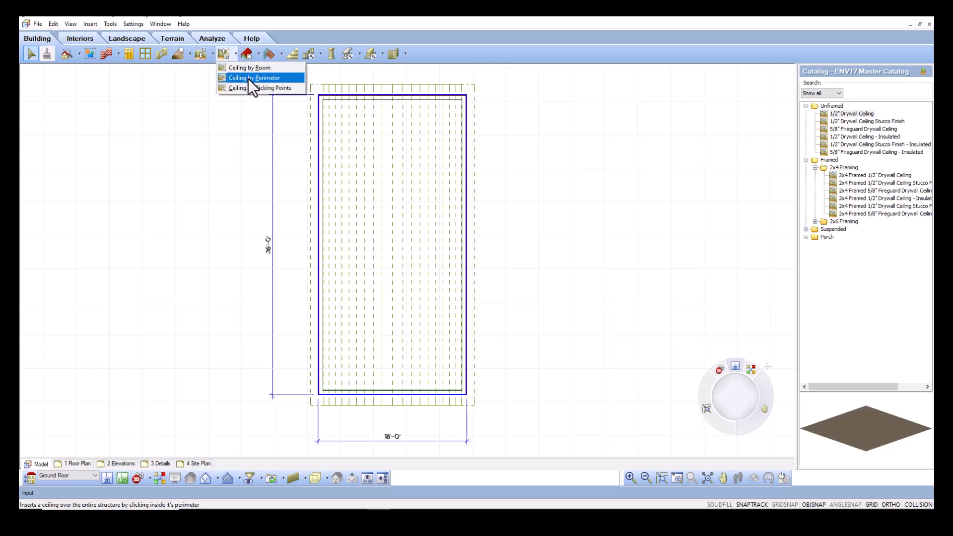
left_click(248, 78)
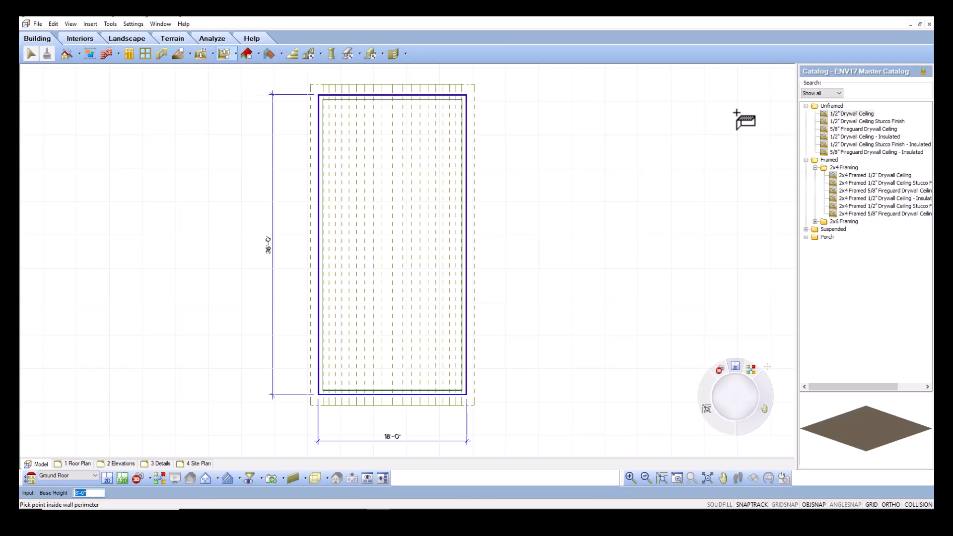
left_click(840, 113)
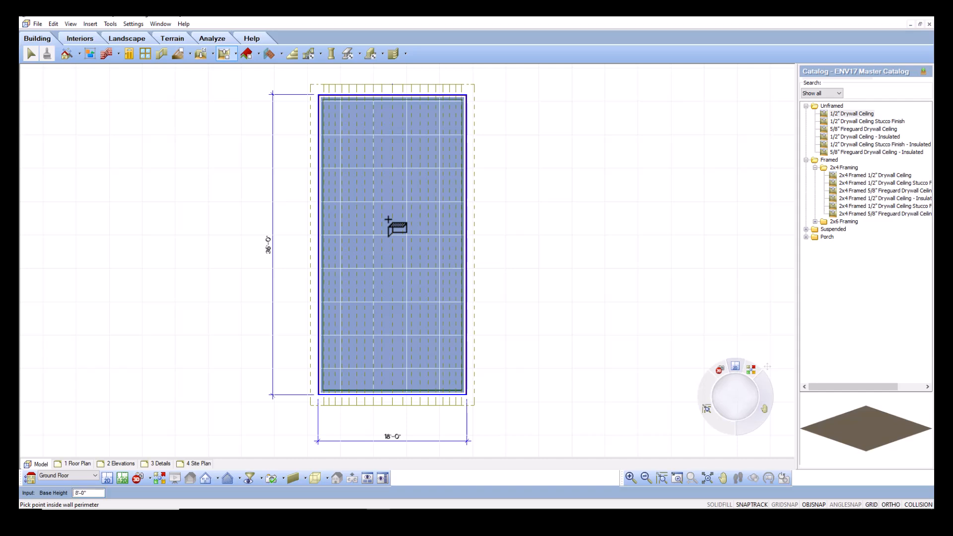
left_click(386, 223)
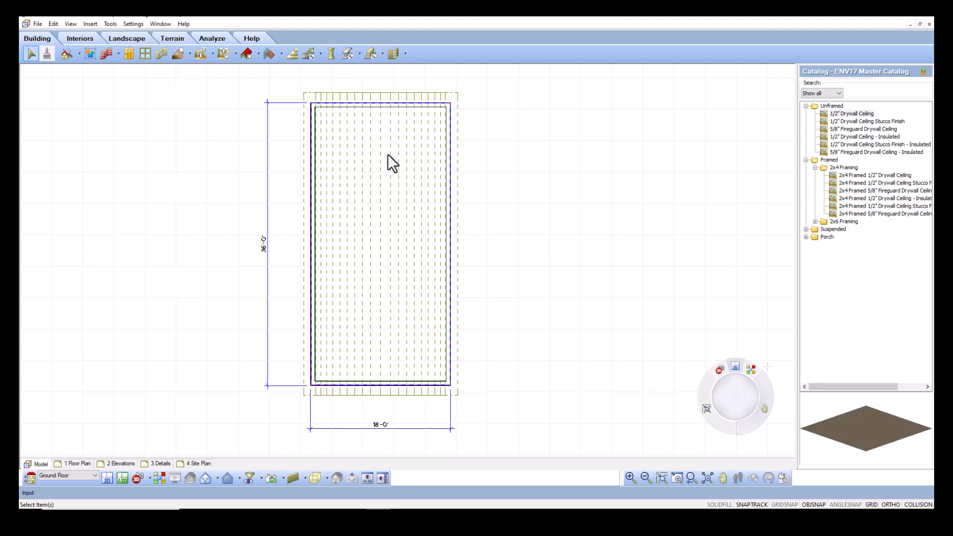
- Change the type of the new drywall ceiling to Cathedral
left_click(377, 104)
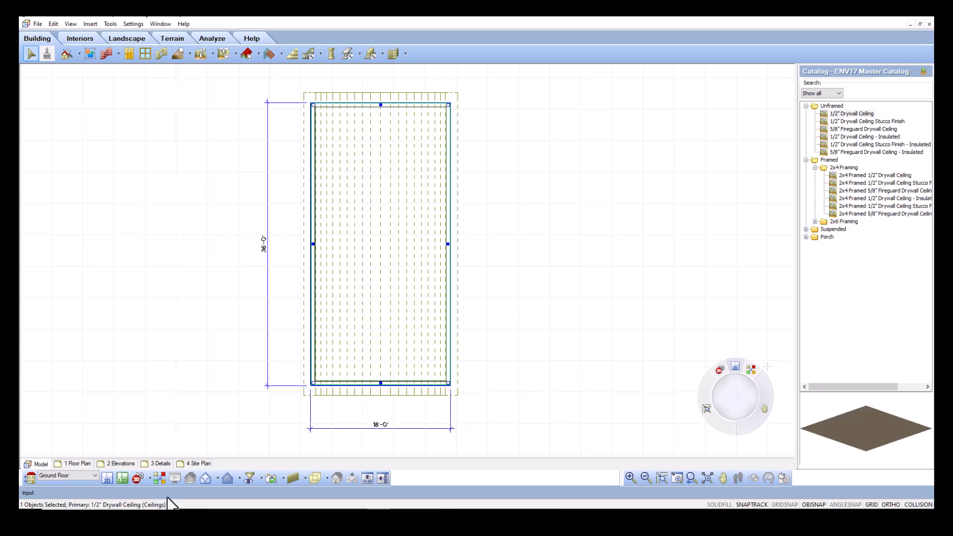
right_click(373, 118)
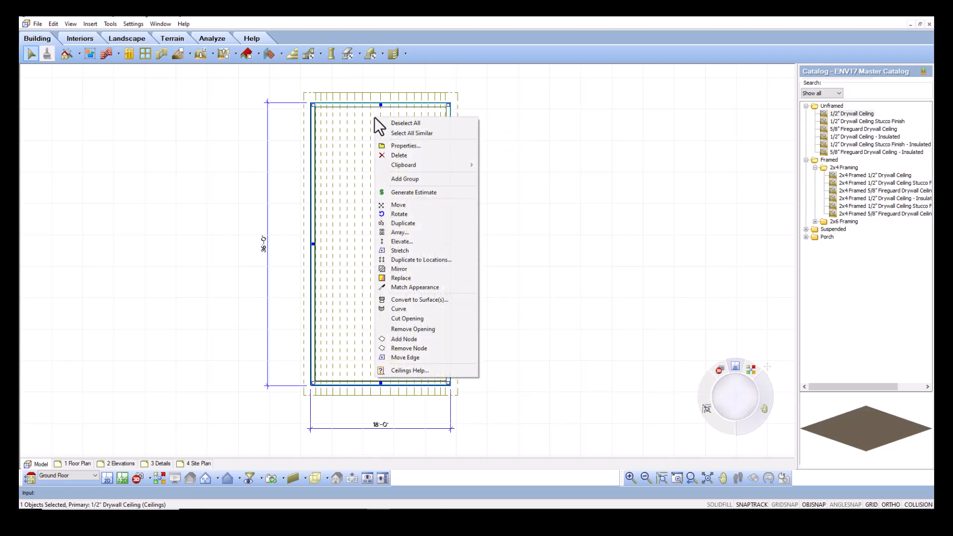
left_click(405, 147)
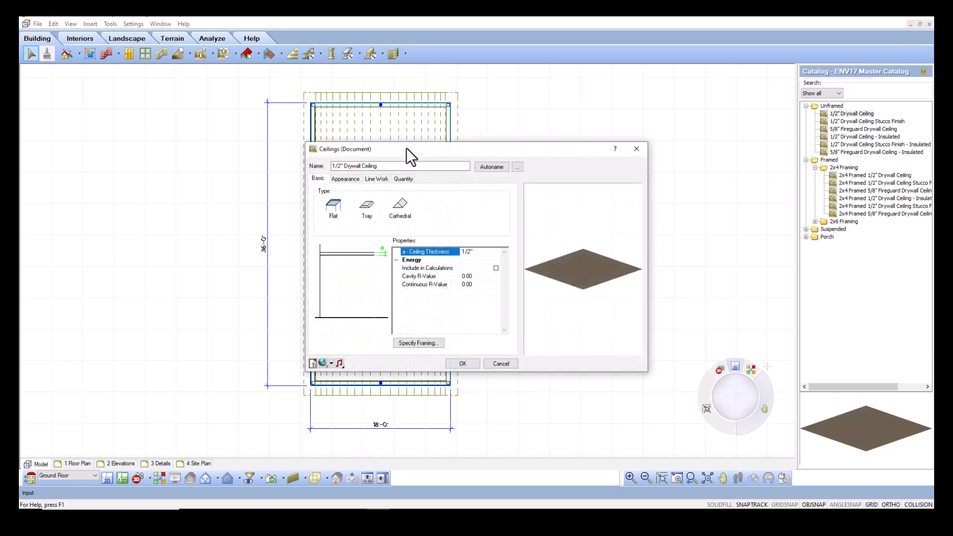
left_click(401, 205)
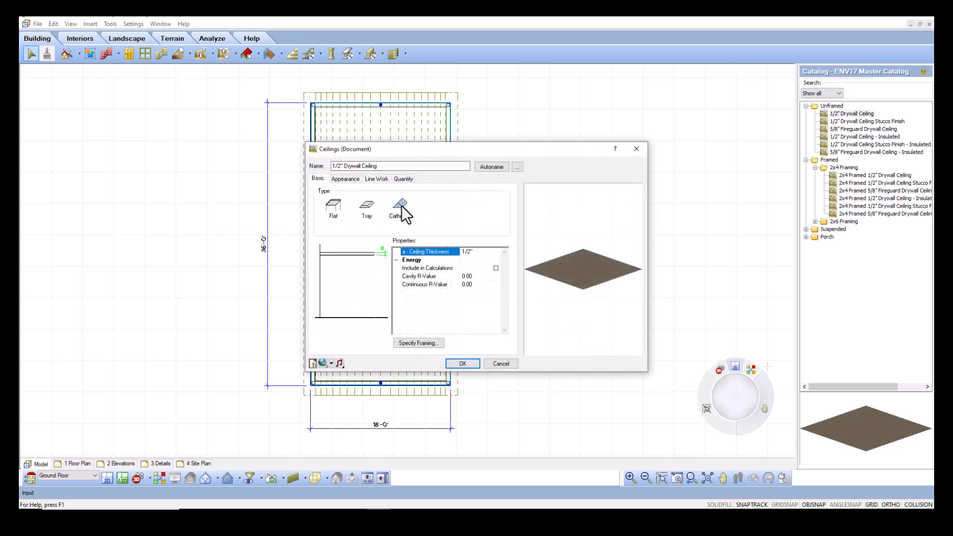
left_click(468, 364)
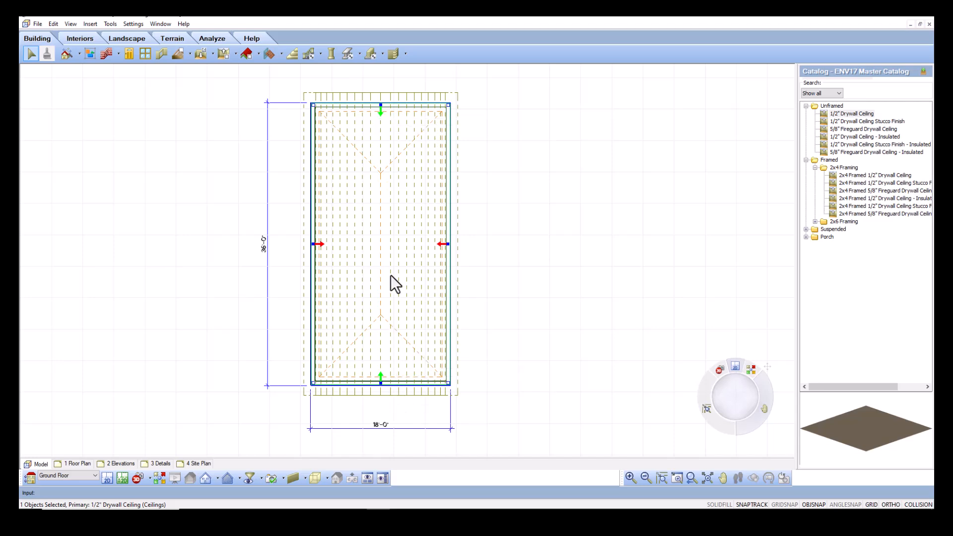
- Give the ceiling's two short 18'-0" end edges a skirt width of 0" and a Gable edge shape
right_click(387, 236)
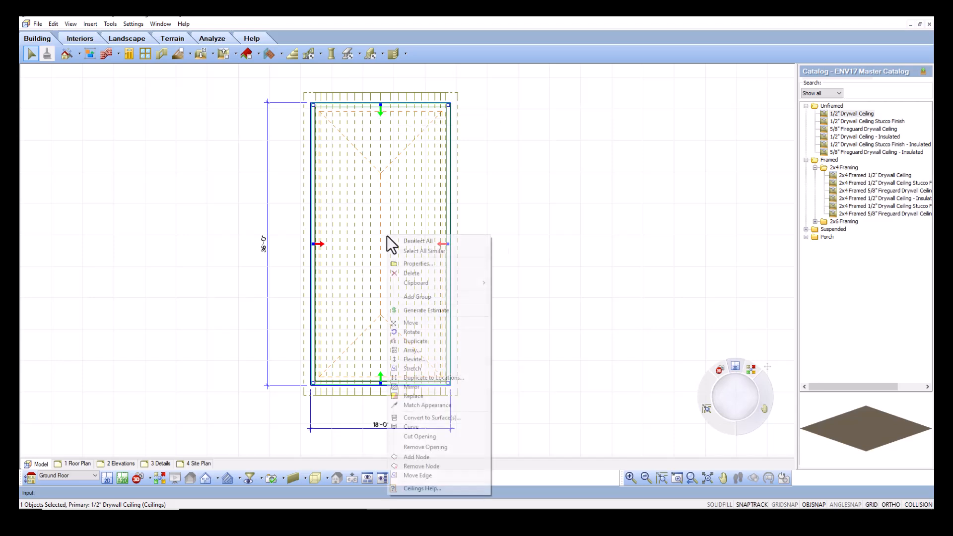
left_click(412, 266)
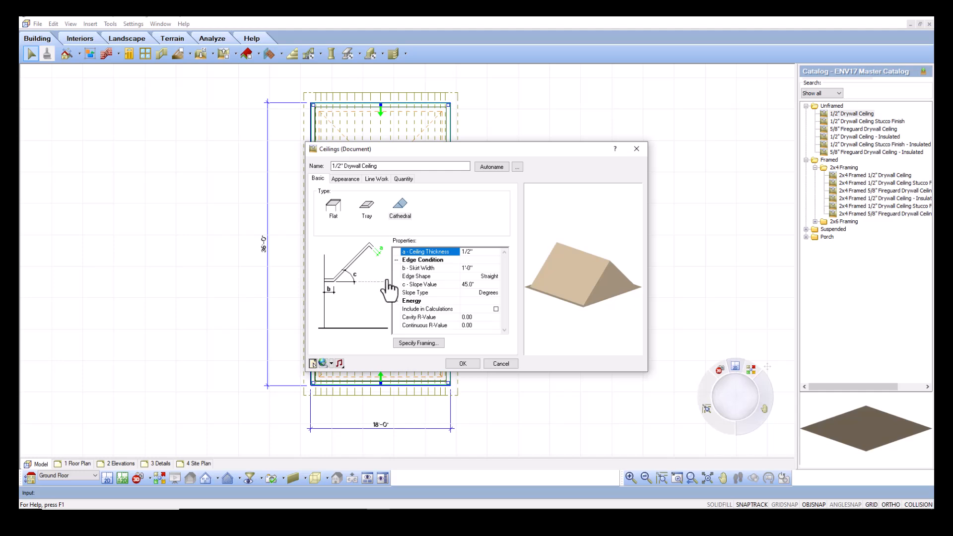
left_click(472, 268)
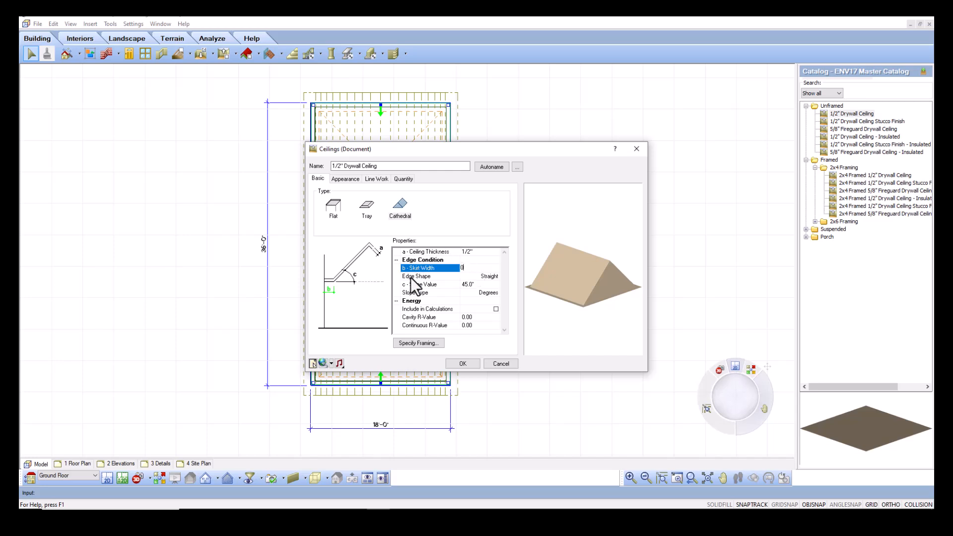
key("Return")
left_click(487, 277)
left_click(497, 276)
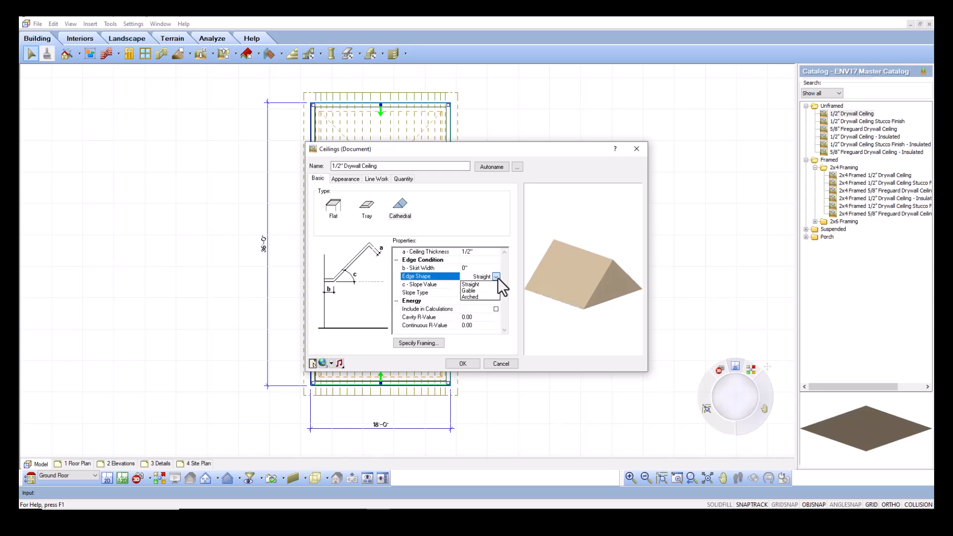
left_click(468, 291)
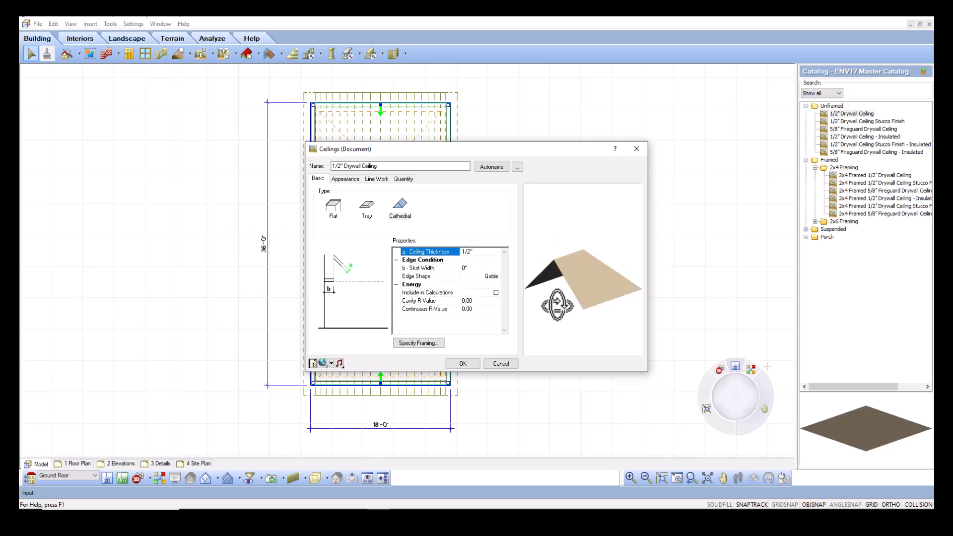
left_click_drag(555, 305, 576, 295)
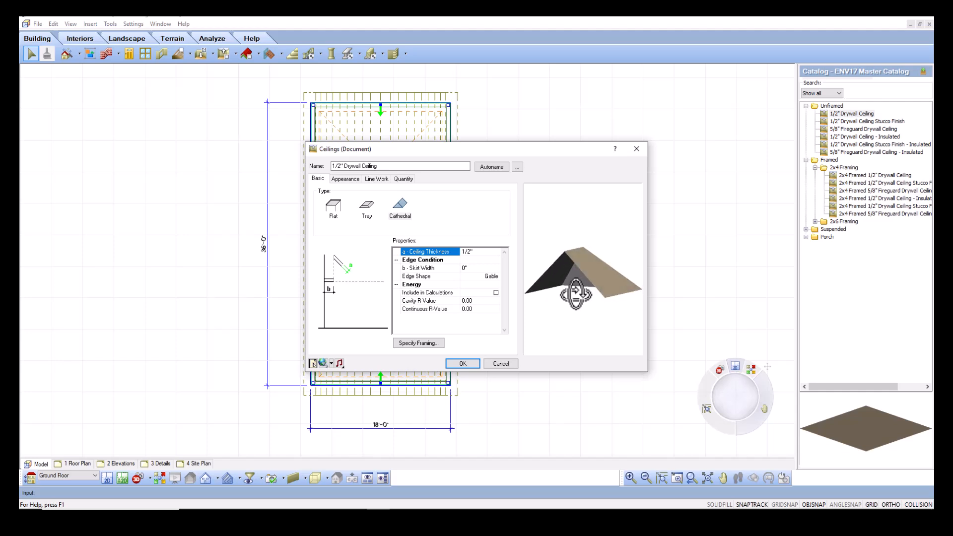
left_click(463, 364)
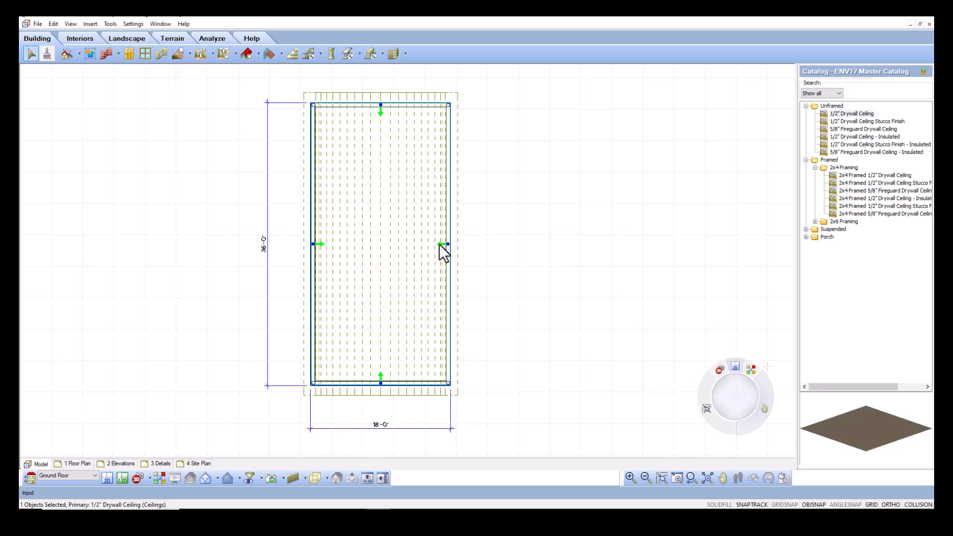
- Give the ceiling's two long 36'-0" side edges a skirt width of 0" and an Arched edge shape
right_click(387, 244)
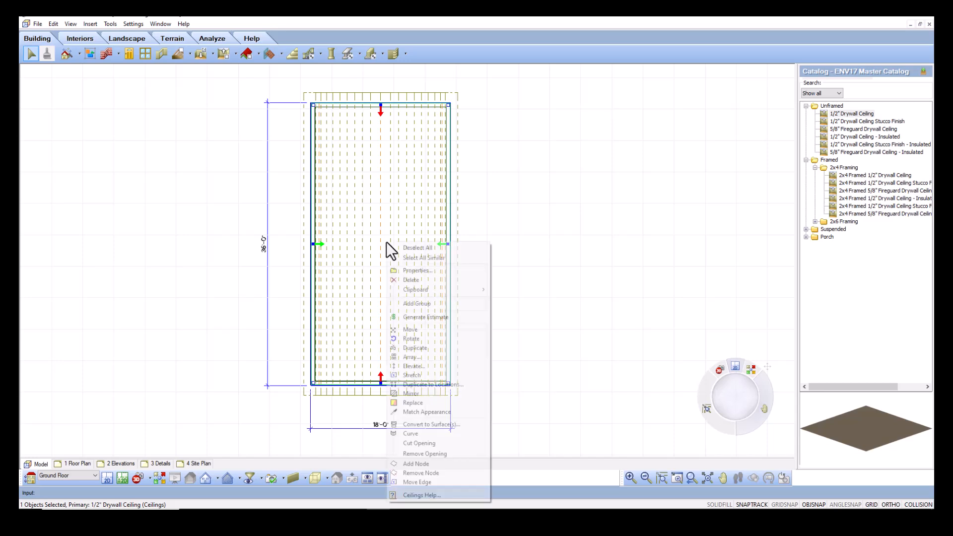
left_click(415, 269)
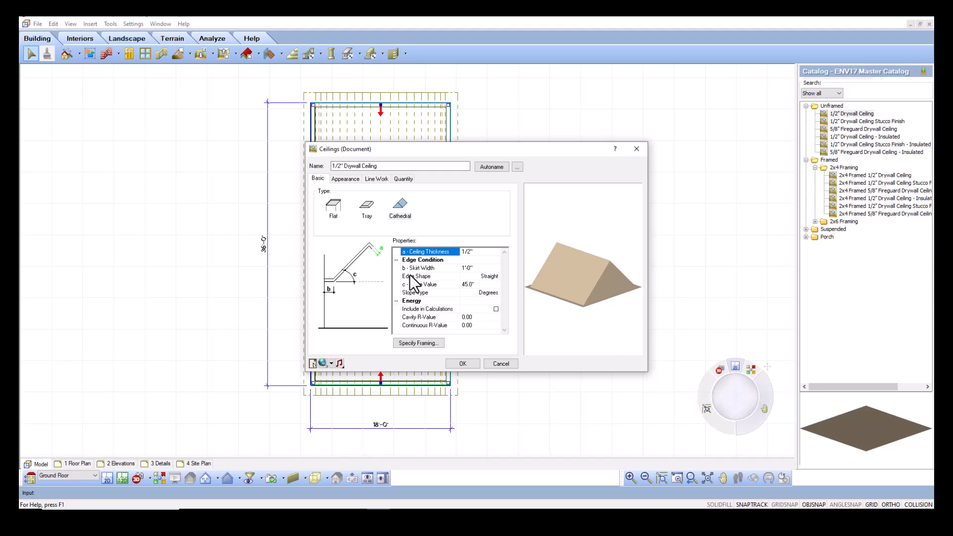
left_click(482, 269)
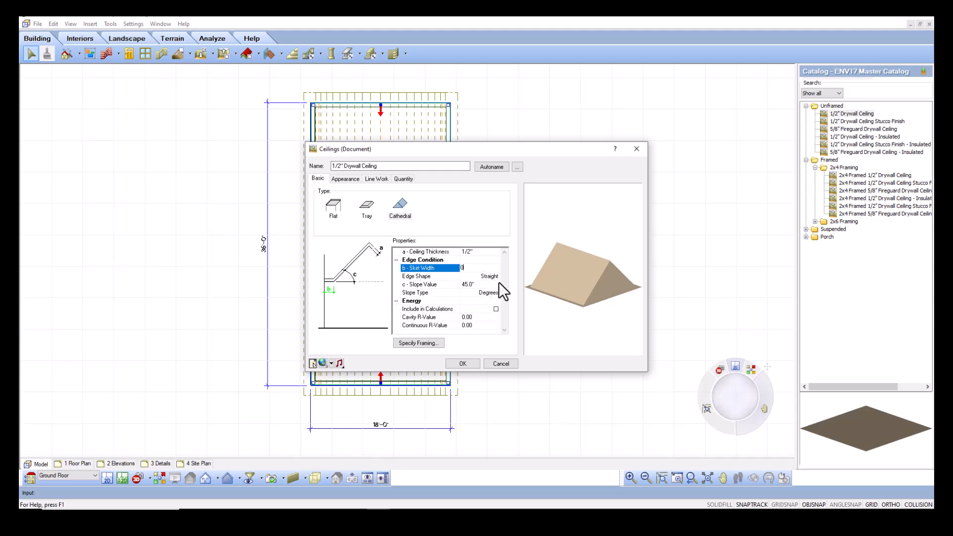
left_click(496, 277)
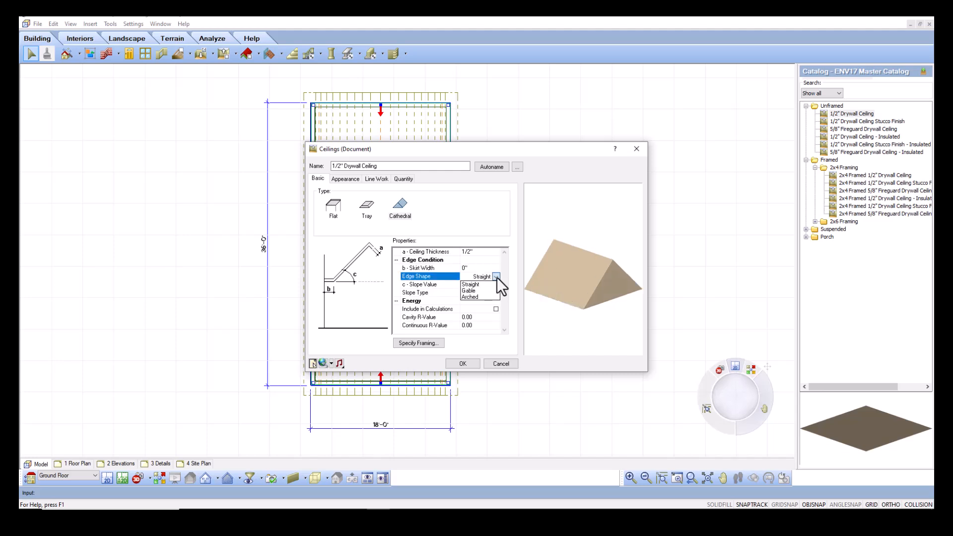
left_click(472, 296)
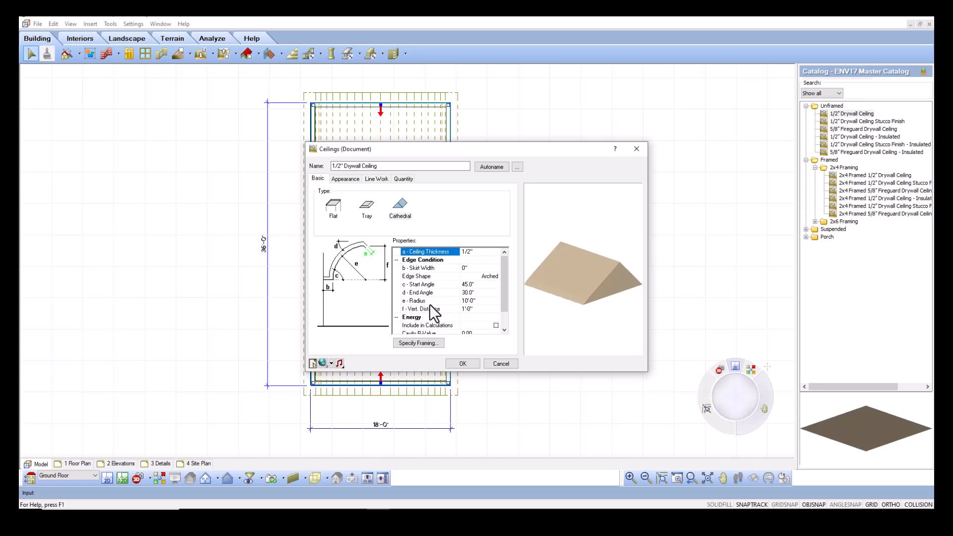
- Define the side edges' arch with a 60° start angle, 0° end angle, 9'-0" radius and 4'-6" vertical distance
left_click(478, 285)
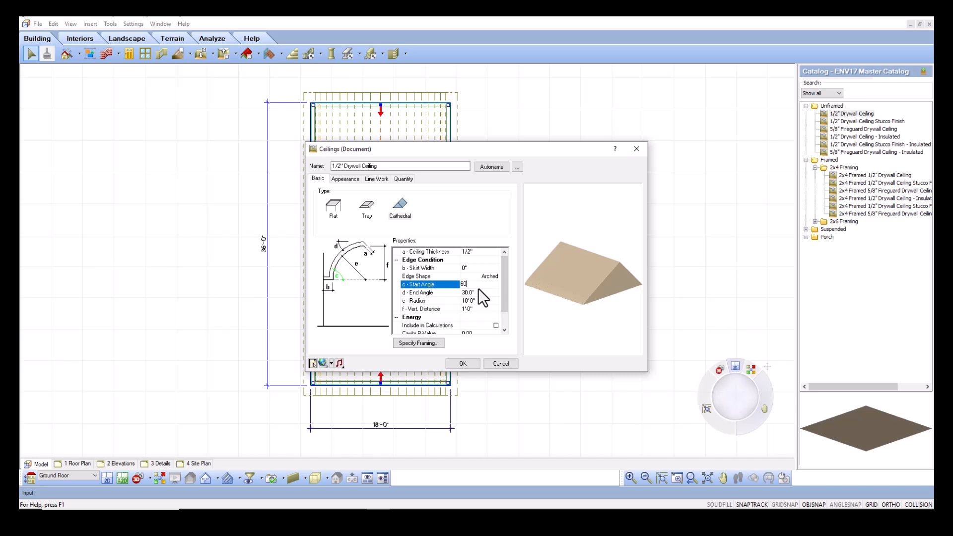
key("Return")
left_click(471, 309)
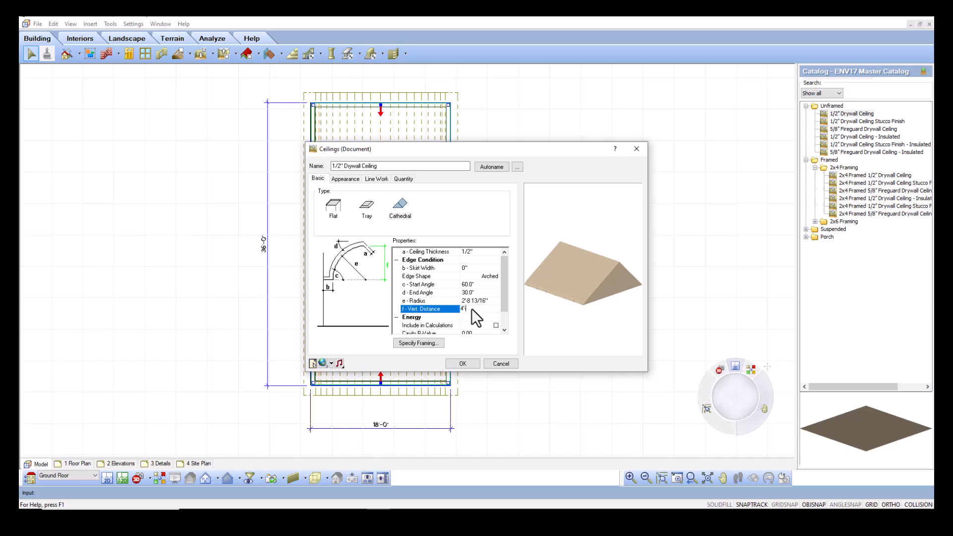
left_click(490, 300)
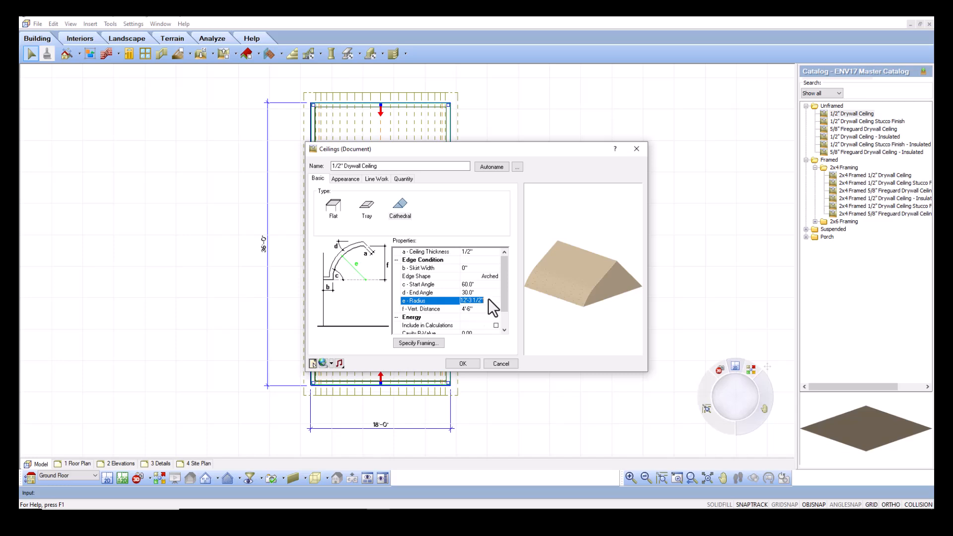
left_click(482, 310)
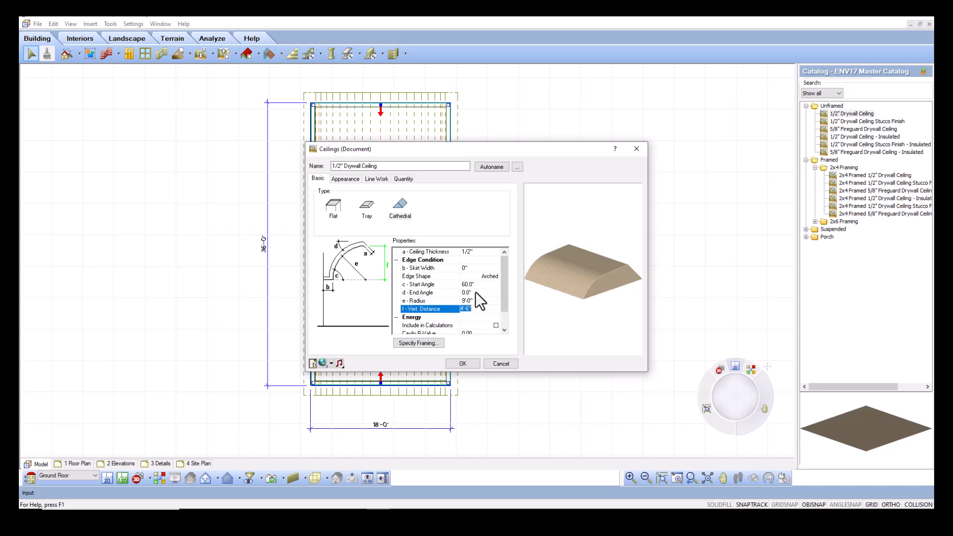
left_click(468, 362)
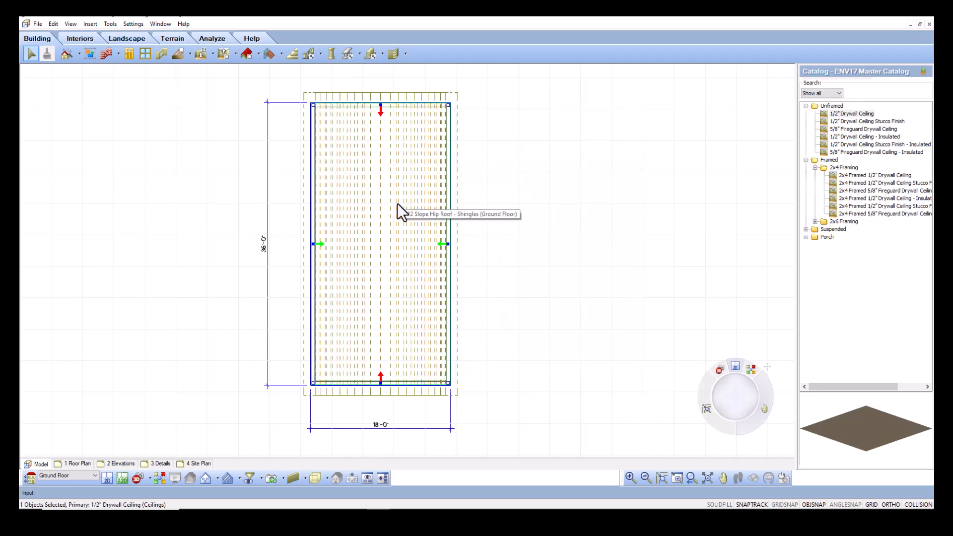
- Open a 3D view of the building to inspect the arched ceiling
left_click(142, 479)
left_click(161, 453)
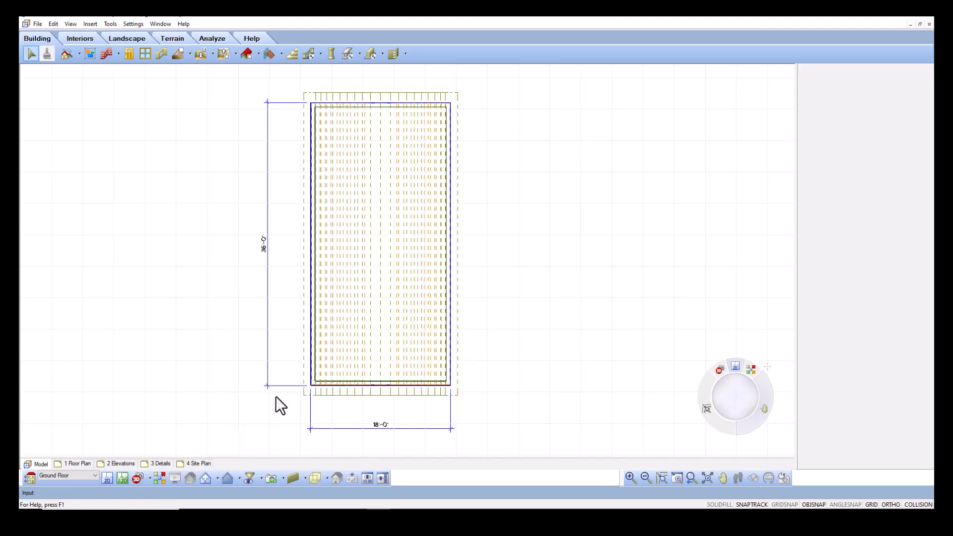